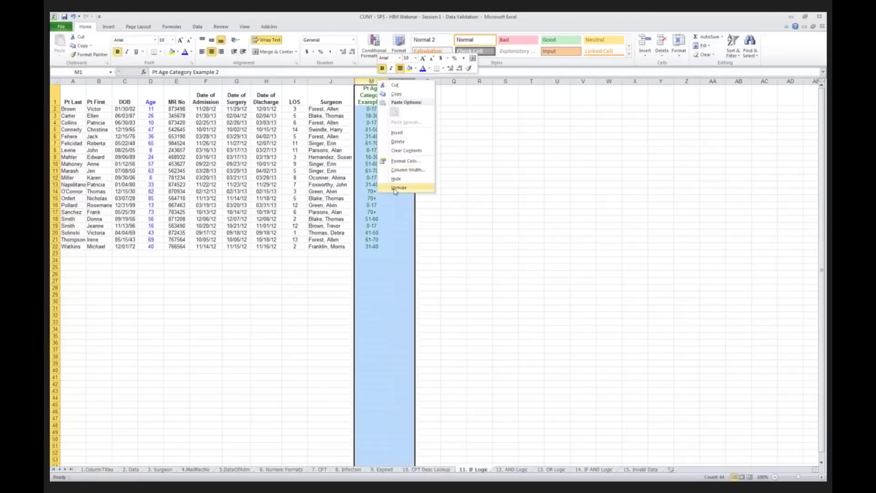
# Step: Unhide the Pt Text Category column, hide Pt Age Category Example 2, and widen column N
pyautogui.click(399, 188)
pyautogui.click(372, 81)
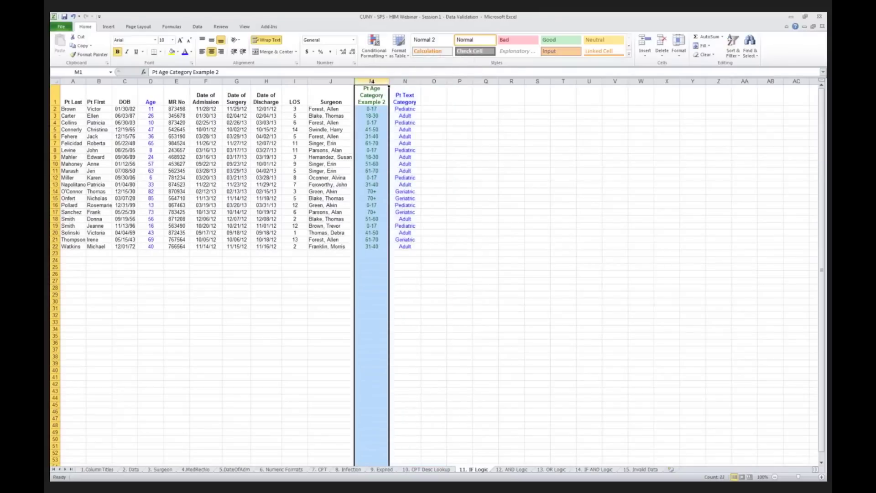
pyautogui.rightClick(374, 83)
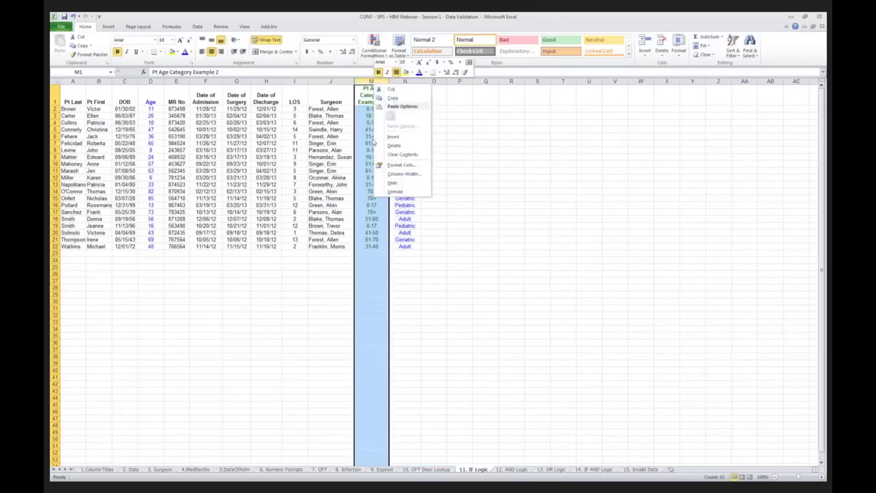
pyautogui.click(393, 183)
pyautogui.click(377, 109)
pyautogui.moveTo(386, 81); pyautogui.dragTo(389, 82)
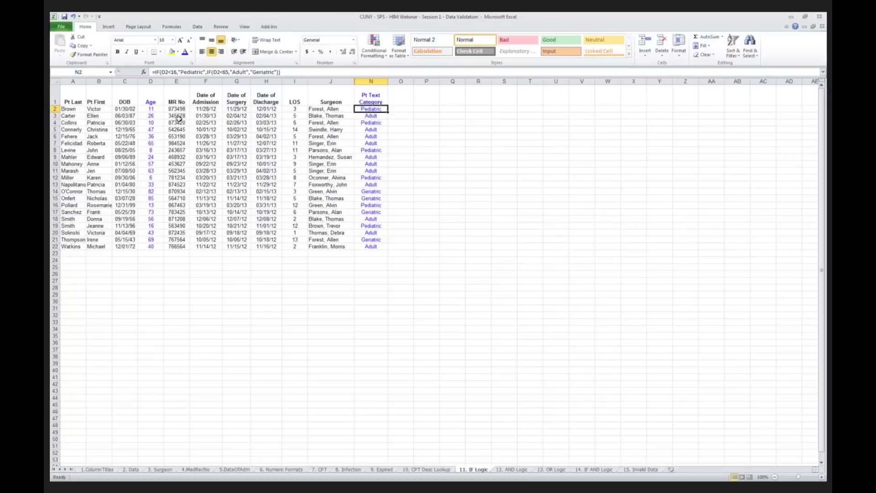
# Step: Change C2's date of birth to 1/30/1932 so the age becomes 81 and category Geriatric
pyautogui.click(125, 109)
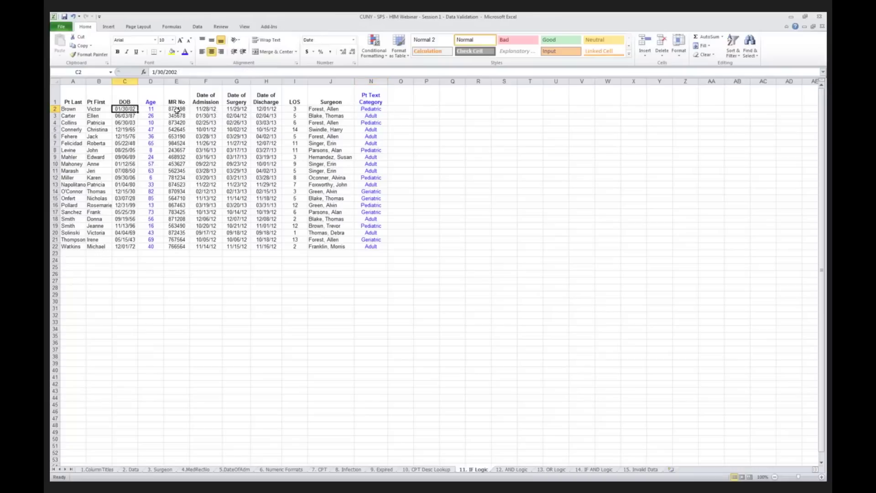
pyautogui.click(185, 73)
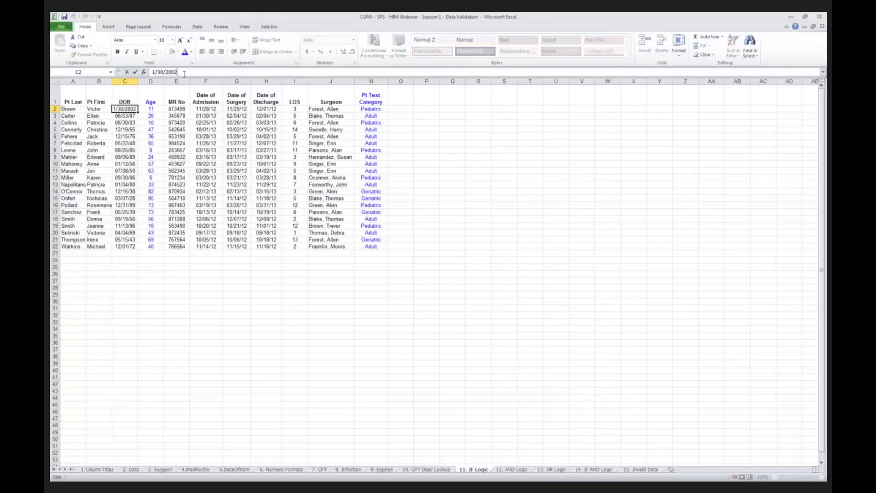
pyautogui.press('BackSpace')
pyautogui.press('BackSpace')
pyautogui.press('BackSpace')
pyautogui.press('BackSpace')
pyautogui.write('1932')
pyautogui.press('Return')
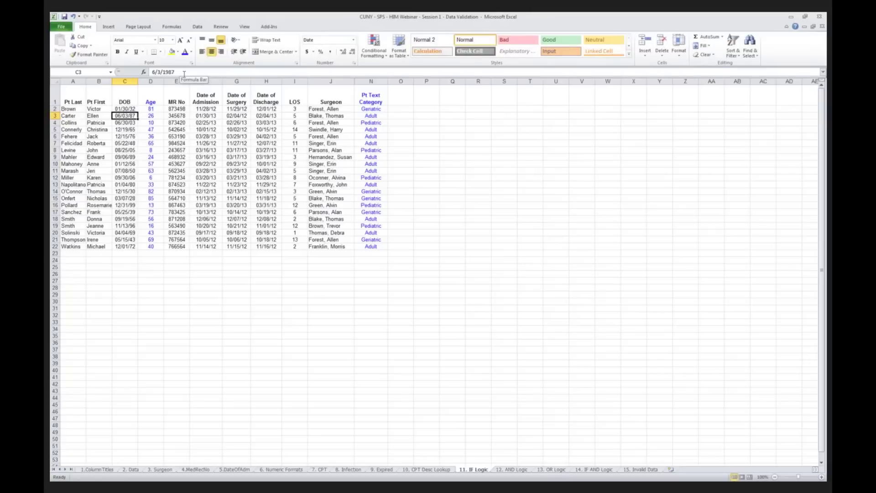
pyautogui.click(125, 110)
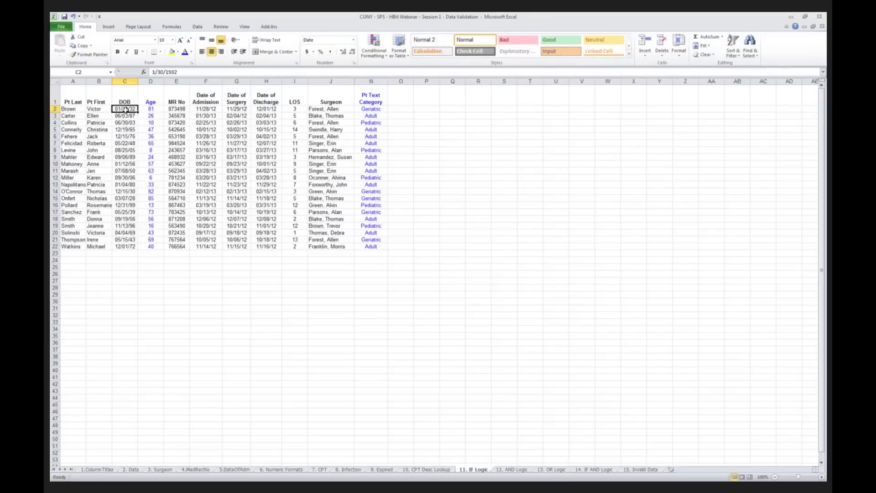
# Step: Unhide columns K–M (Chart Review and both Pt Age Category columns) and inspect L2's IF formula
pyautogui.moveTo(349, 81); pyautogui.dragTo(384, 87)
pyautogui.rightClick(374, 83)
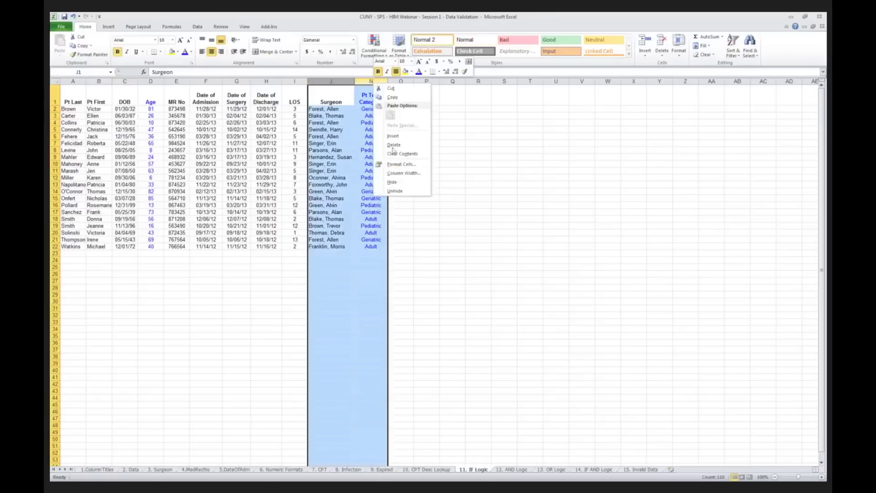
pyautogui.click(392, 190)
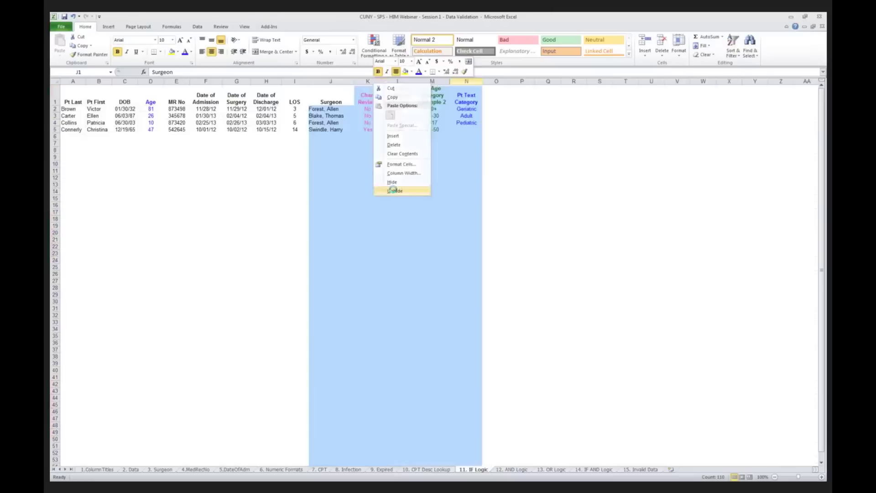
pyautogui.click(367, 99)
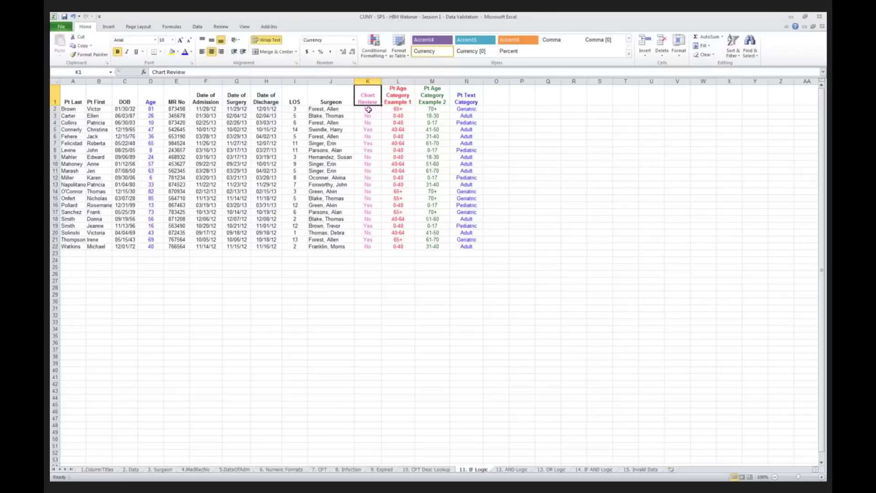
pyautogui.click(366, 110)
pyautogui.click(395, 109)
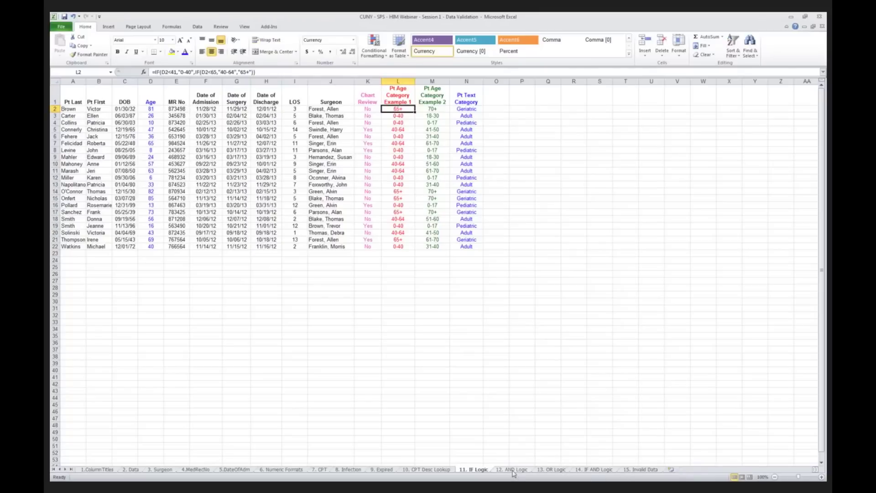
# Step: Switch to the 12. AND Logic sheet and re-commit K2's =AND(D2>64,I2>3) formula
pyautogui.click(512, 469)
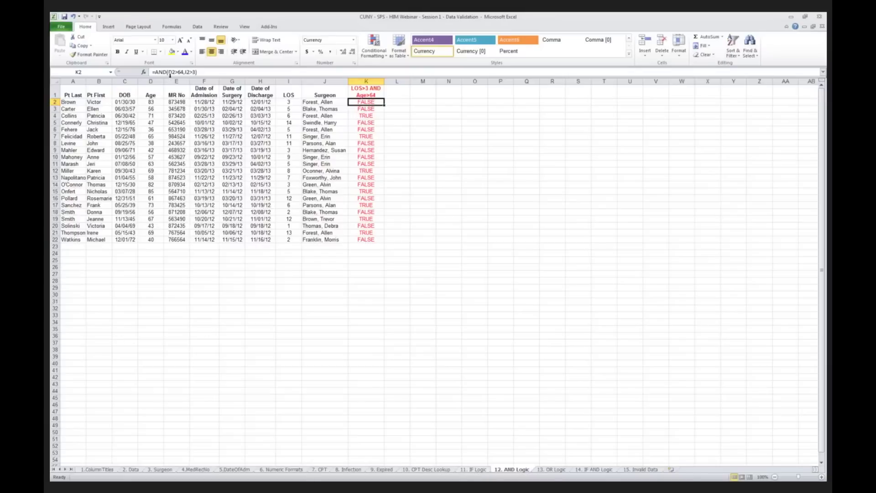
pyautogui.click(203, 71)
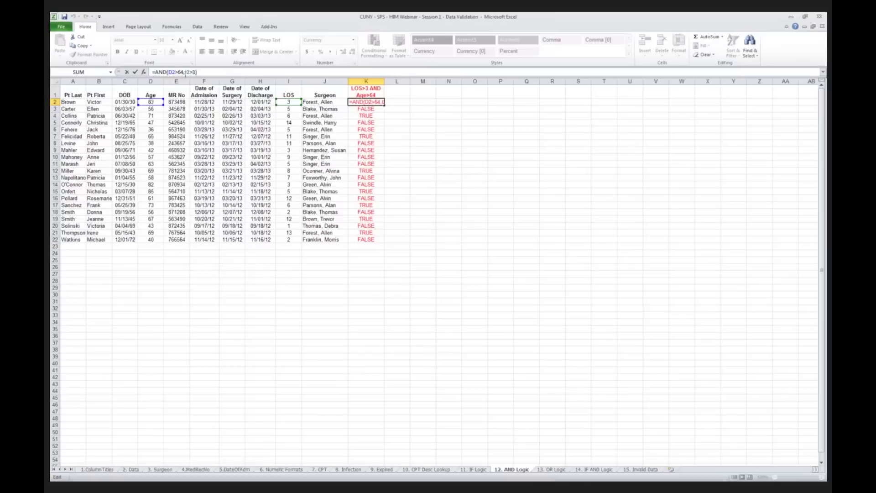
pyautogui.hotkey('ctrl', 'Return')
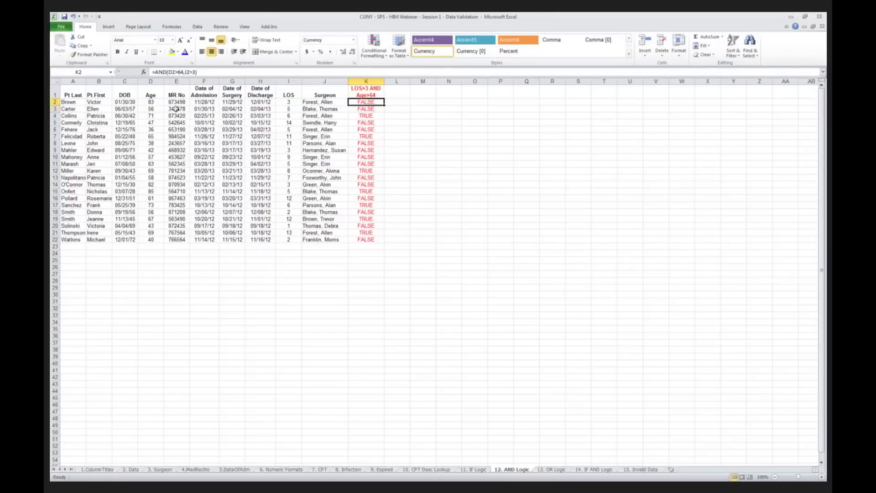
pyautogui.click(80, 103)
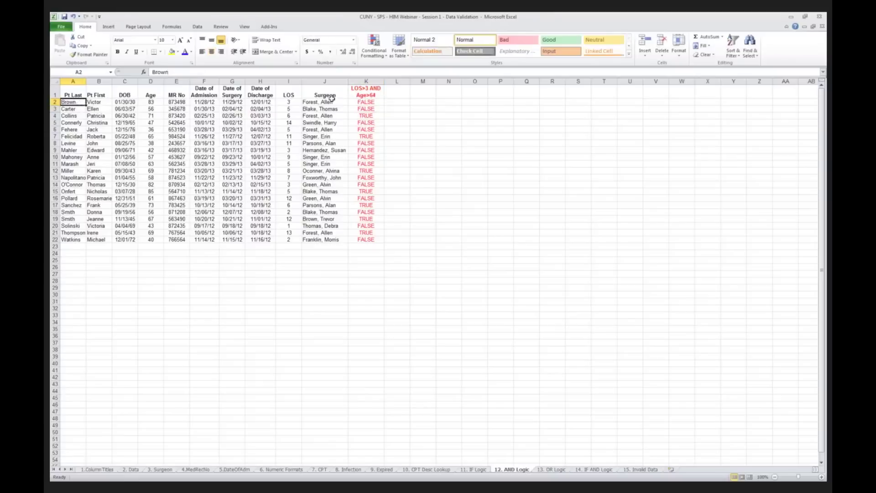
pyautogui.click(367, 103)
pyautogui.click(295, 102)
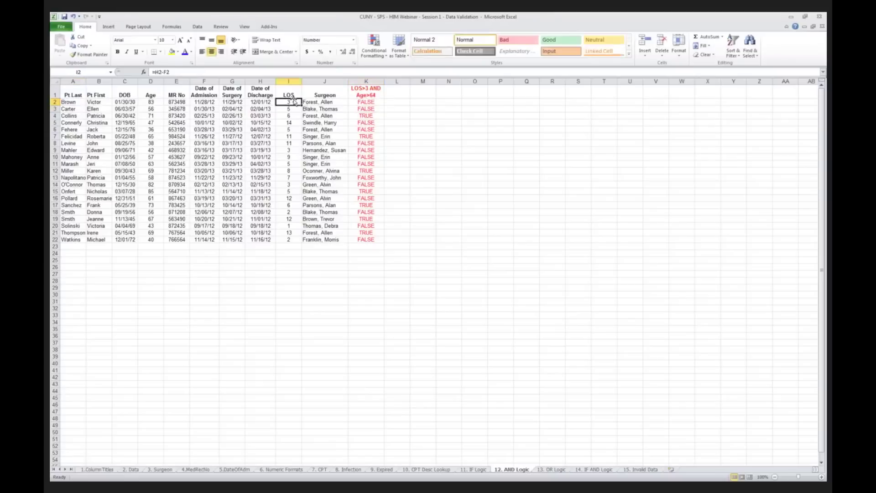
pyautogui.keyDown('ctrl'); pyautogui.click(151, 102); pyautogui.keyUp('ctrl')
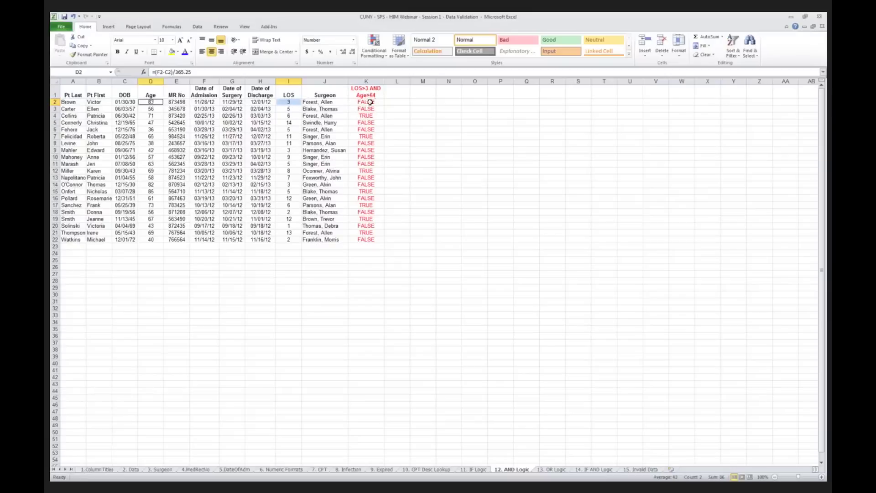
pyautogui.click(370, 102)
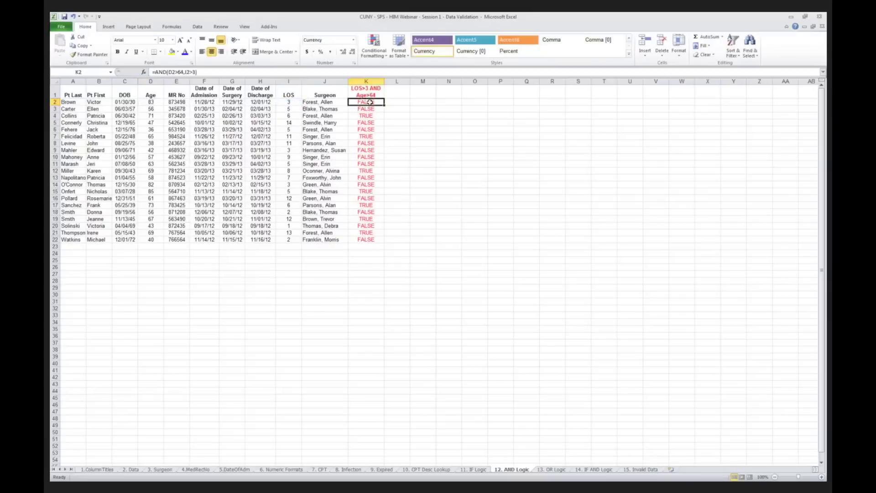
pyautogui.click(316, 117)
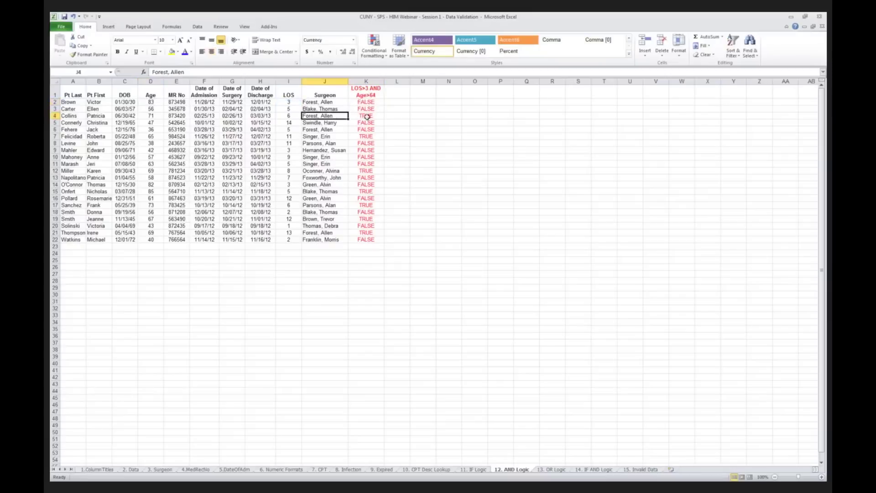
pyautogui.click(101, 116)
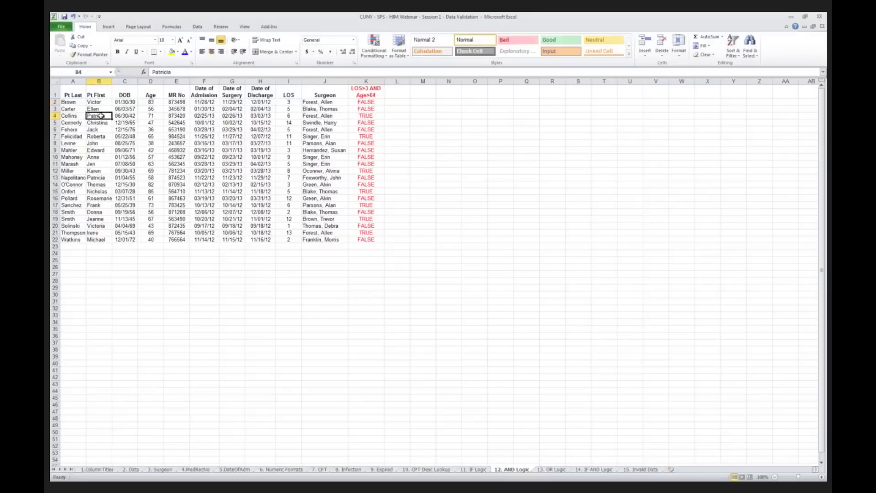
pyautogui.click(153, 115)
pyautogui.click(290, 117)
pyautogui.click(369, 117)
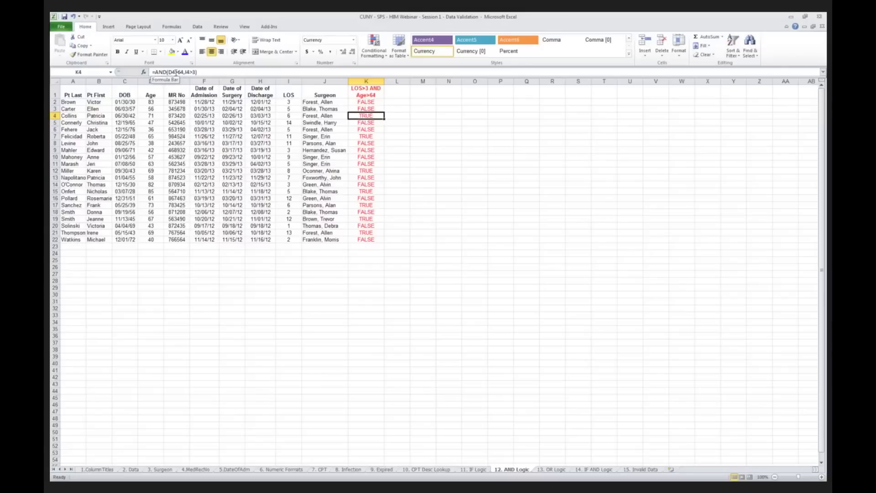
pyautogui.moveTo(170, 72); pyautogui.dragTo(199, 72)
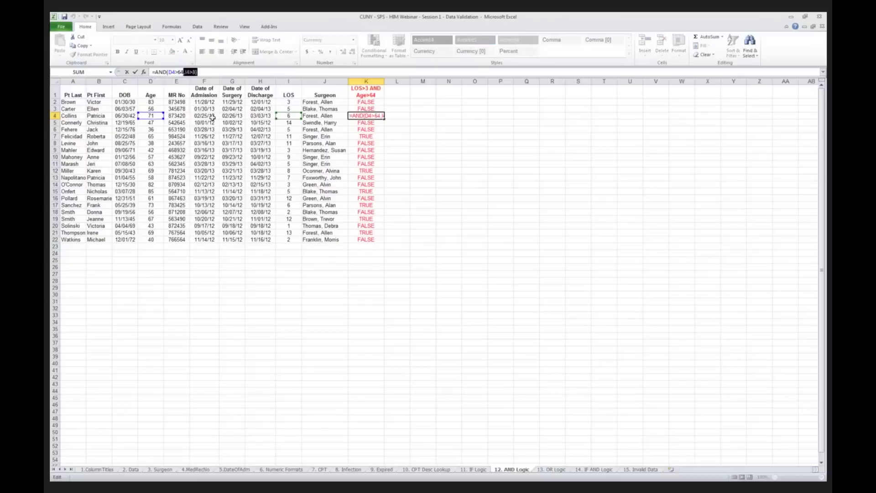
pyautogui.press('Escape')
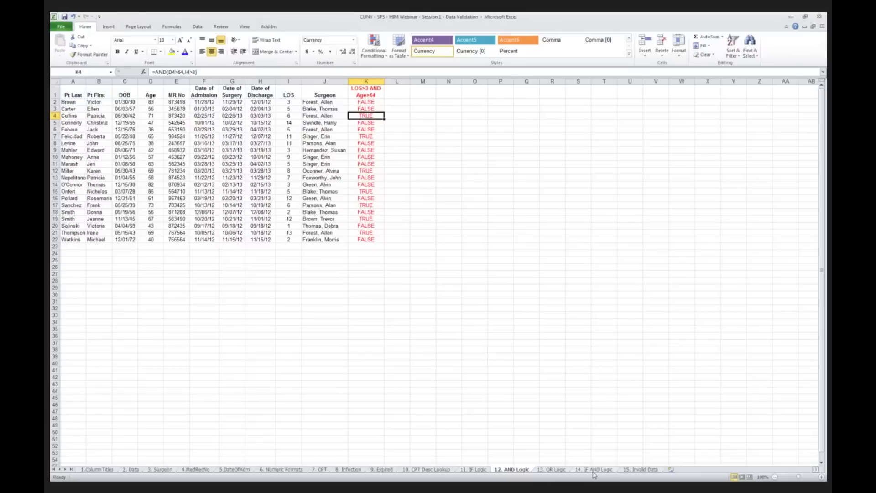
# Step: On the 15. Invalid Data sheet, look over the patient table, column N master list, and Surgeon column
pyautogui.click(642, 470)
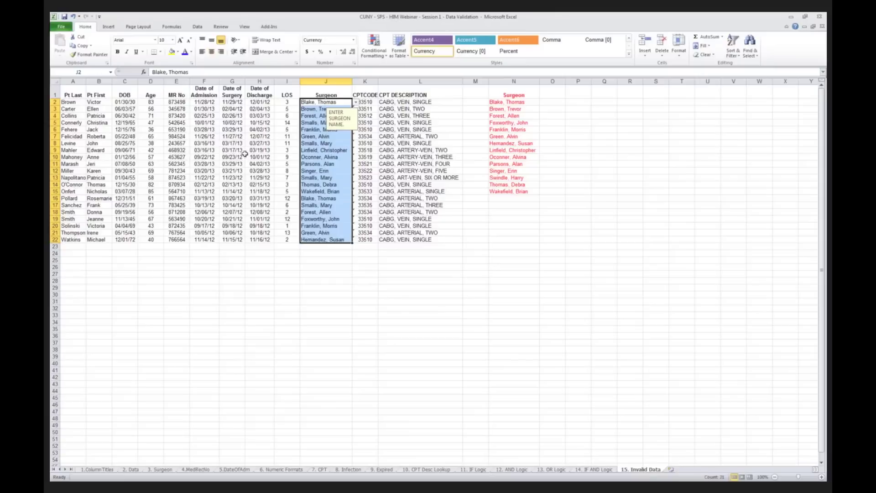
pyautogui.click(204, 137)
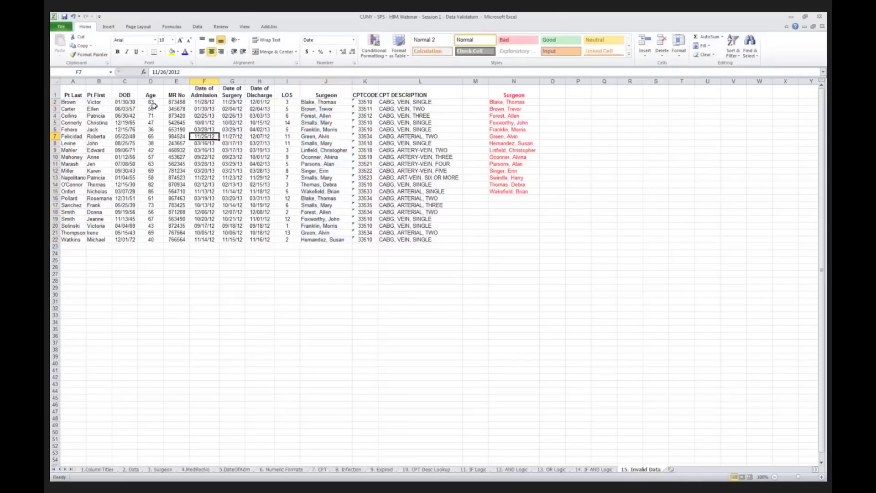
pyautogui.moveTo(72, 95); pyautogui.dragTo(403, 238)
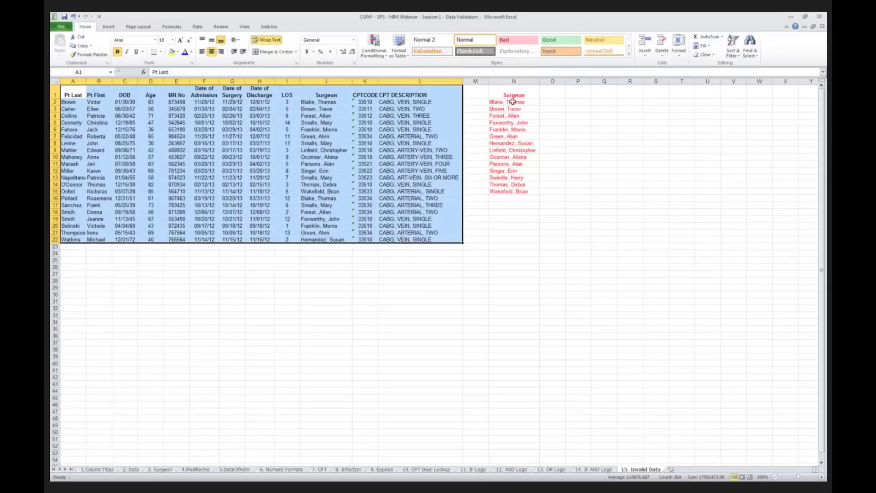
pyautogui.moveTo(513, 101); pyautogui.dragTo(511, 191)
pyautogui.moveTo(338, 94); pyautogui.dragTo(341, 241)
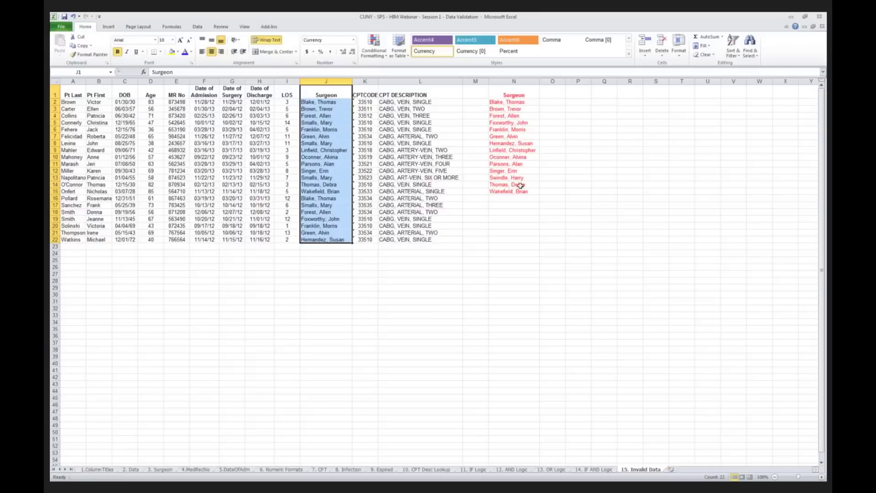
# Step: Check J8's input message, then select the surgeon names J2 through J22
pyautogui.click(516, 212)
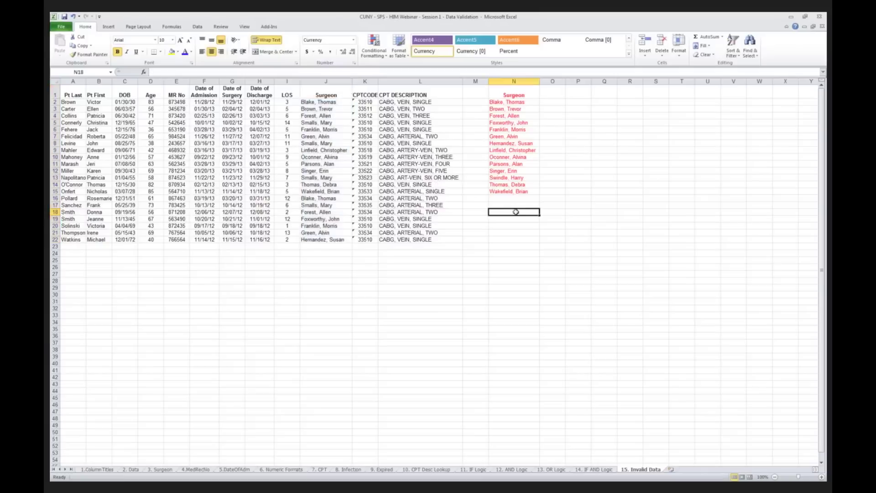
pyautogui.click(328, 143)
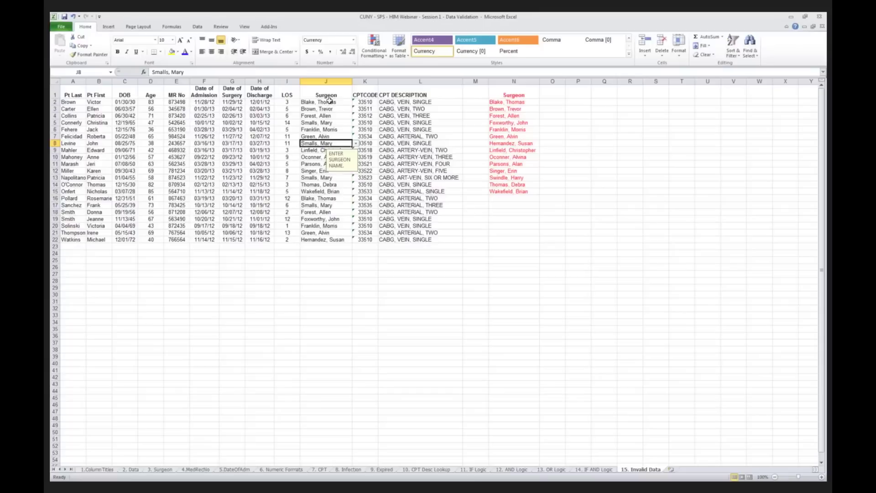
pyautogui.moveTo(329, 101); pyautogui.dragTo(339, 245)
# Step: Use Data Validation's Circle Invalid Data to mark the four off-list surgeon entries in column J
pyautogui.click(199, 27)
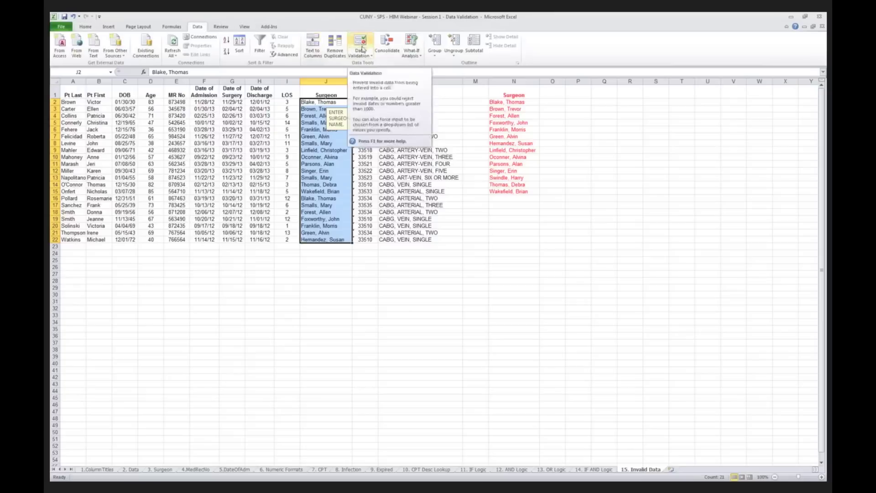
pyautogui.click(363, 53)
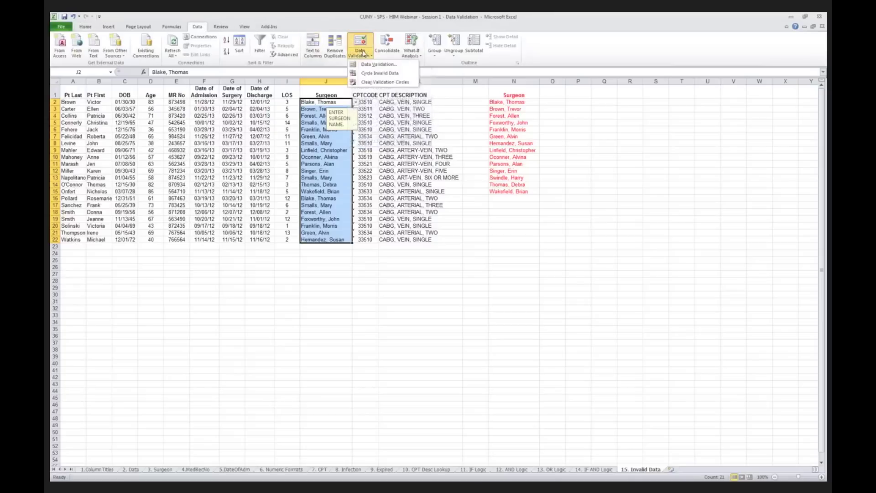
pyautogui.click(372, 74)
pyautogui.click(364, 51)
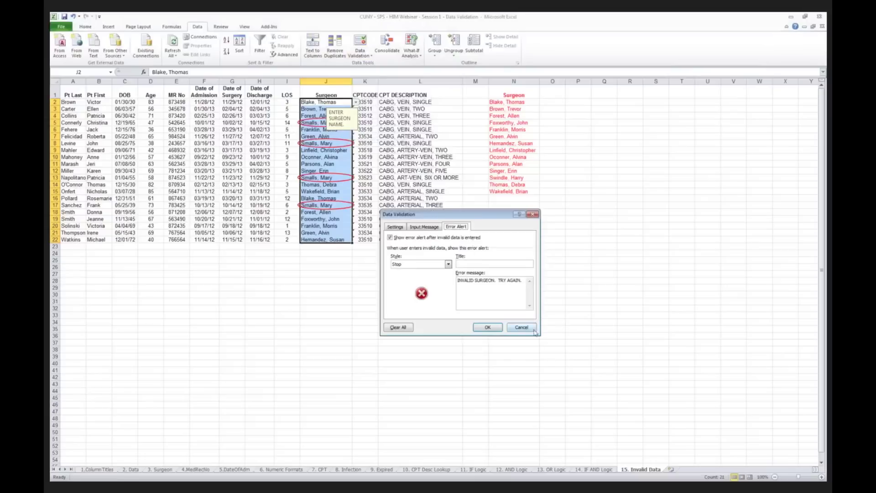
pyautogui.click(528, 328)
pyautogui.click(361, 54)
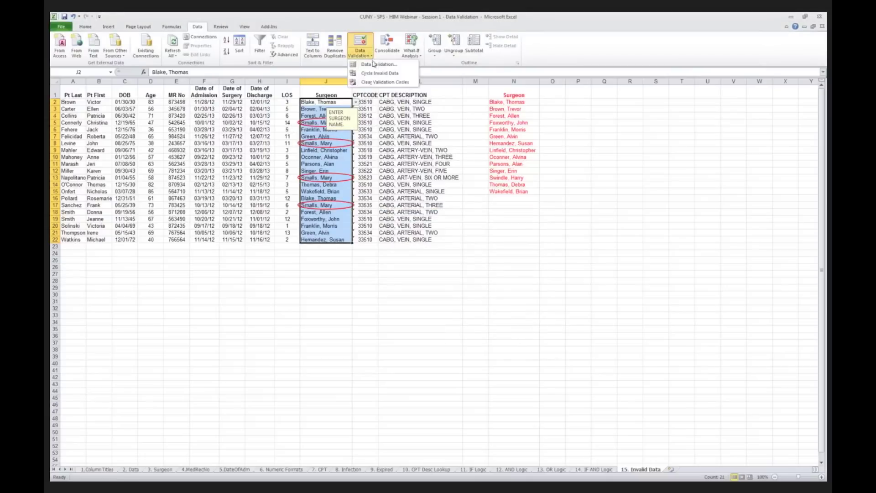
pyautogui.click(377, 74)
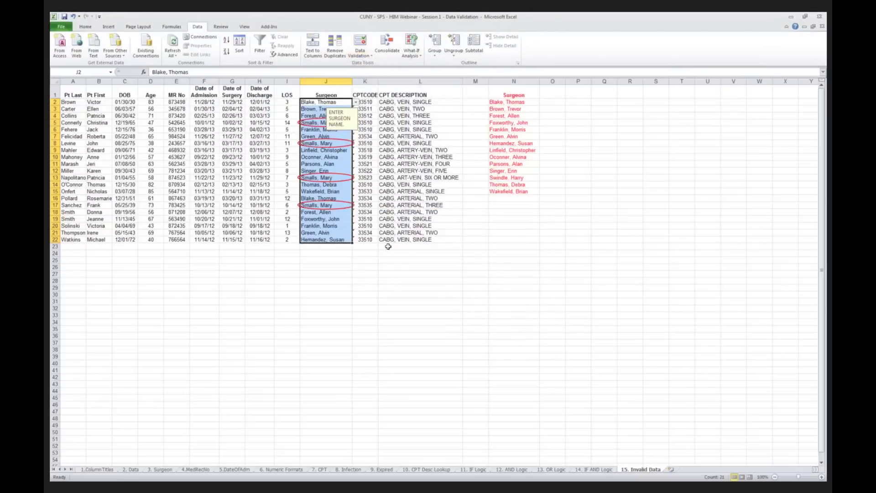
pyautogui.click(396, 267)
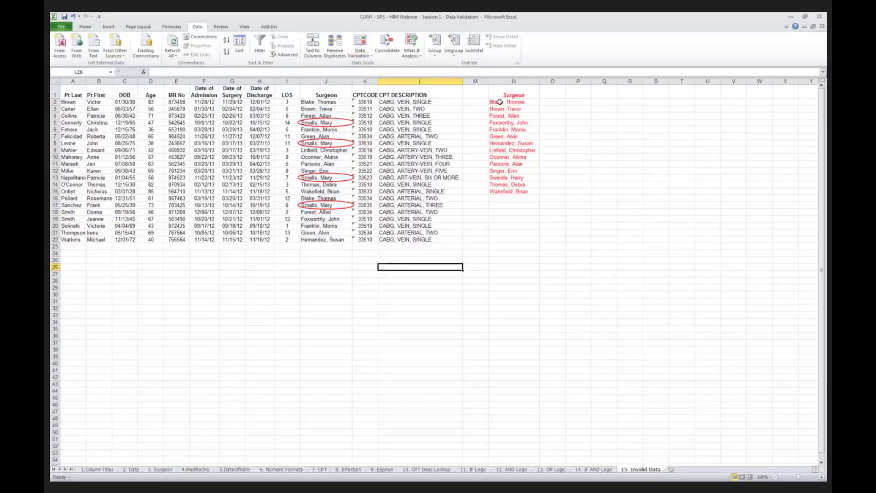
# Step: Enter the circled surgeon's name in N16 at the end of the master list, then reselect J2:J22
pyautogui.click(514, 199)
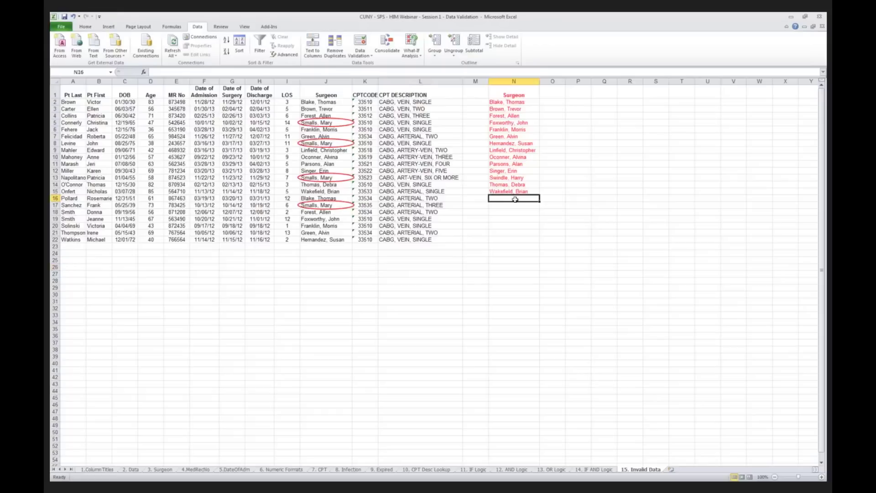
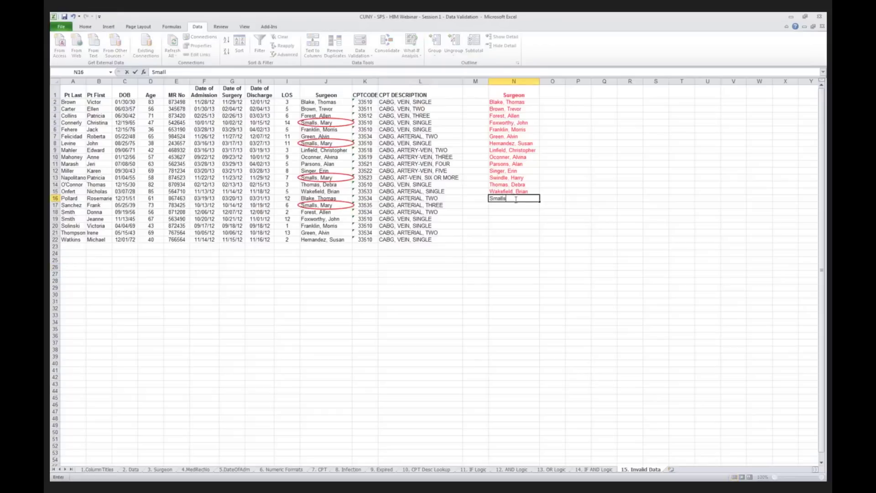
pyautogui.press('Return')
pyautogui.click(515, 199)
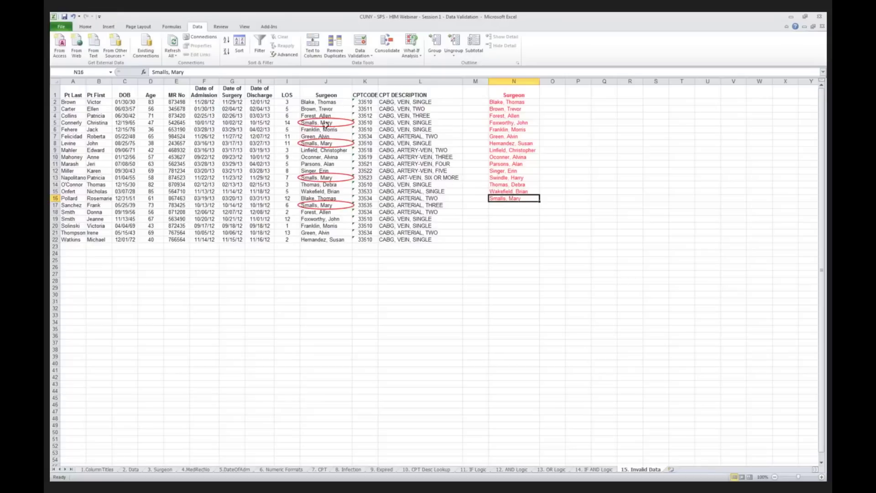
pyautogui.moveTo(321, 102); pyautogui.dragTo(339, 239)
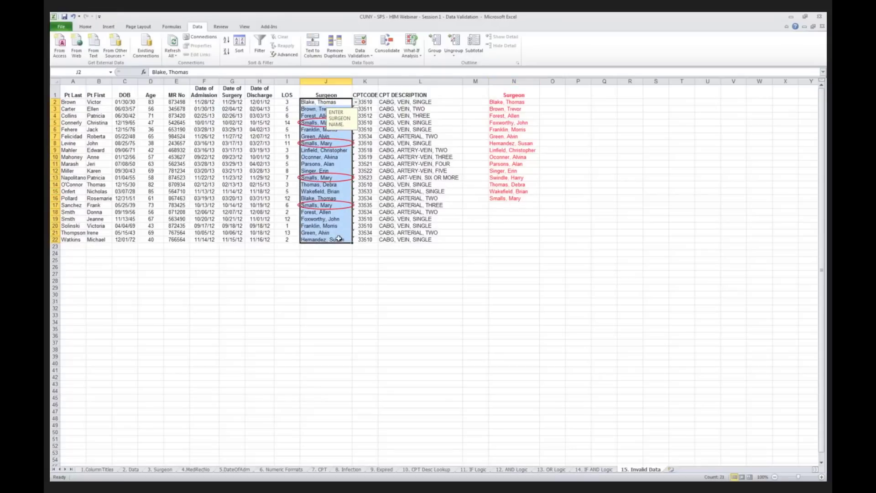
# Step: Change the surgeon validation list source to =$N$2:$N$16 and apply it to J2:J22
pyautogui.click(370, 56)
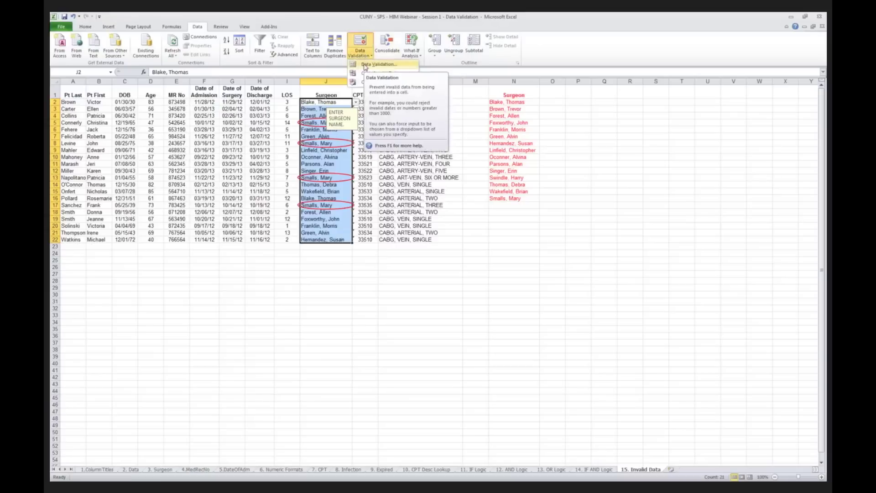
pyautogui.click(379, 64)
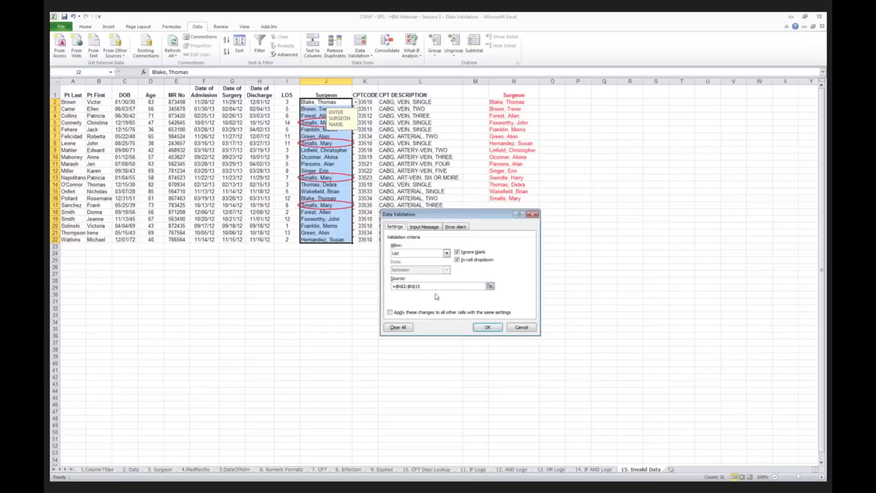
pyautogui.click(490, 286)
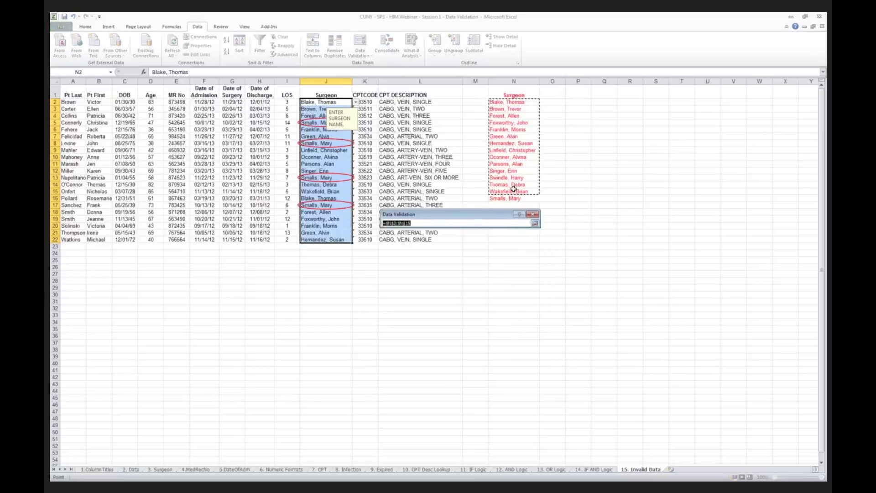
pyautogui.moveTo(506, 198); pyautogui.dragTo(514, 191)
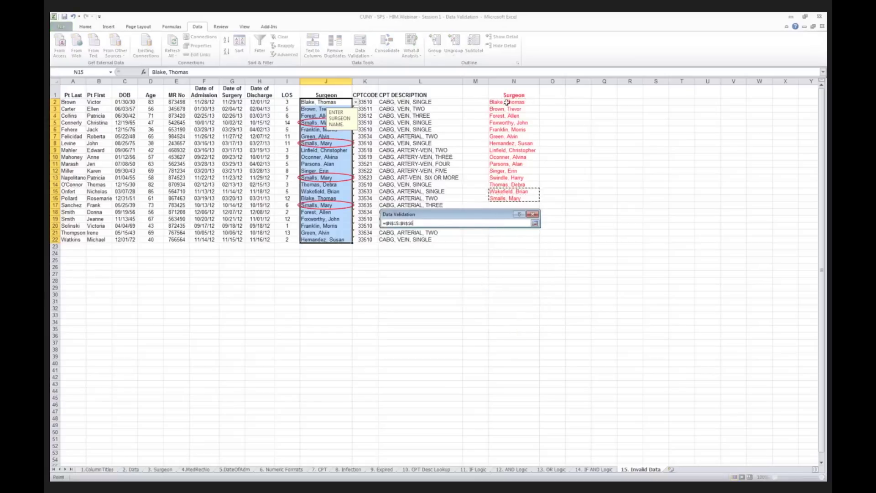
pyautogui.moveTo(504, 102); pyautogui.dragTo(519, 199)
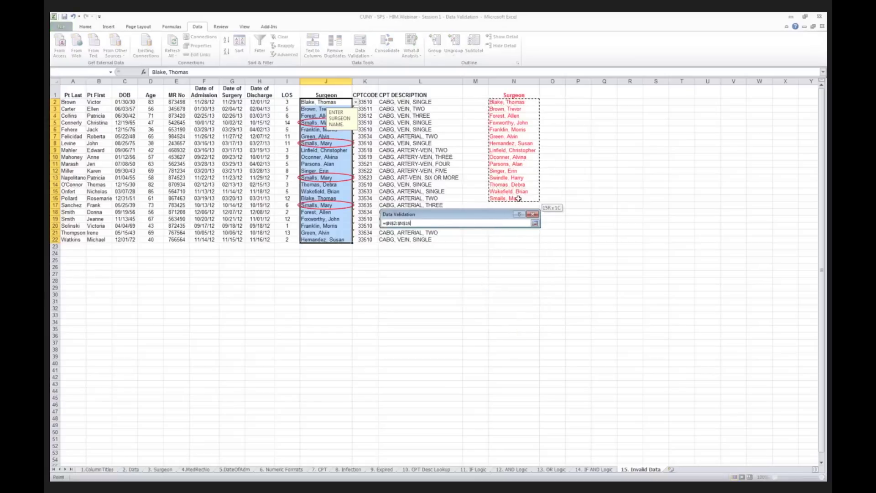
pyautogui.click(534, 223)
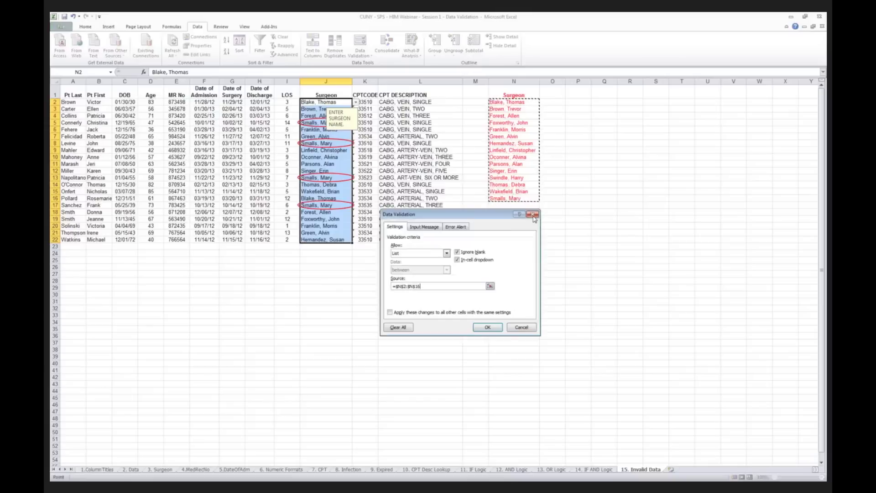
pyautogui.click(487, 327)
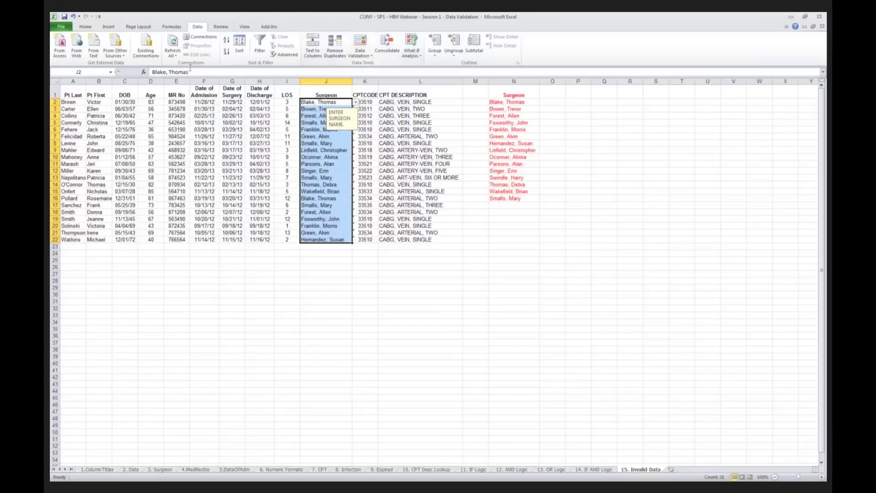
pyautogui.click(177, 81)
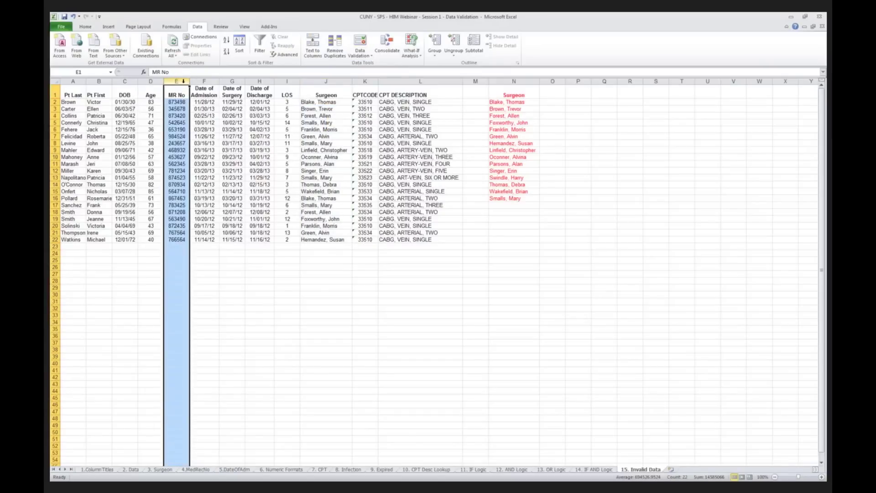
pyautogui.click(360, 42)
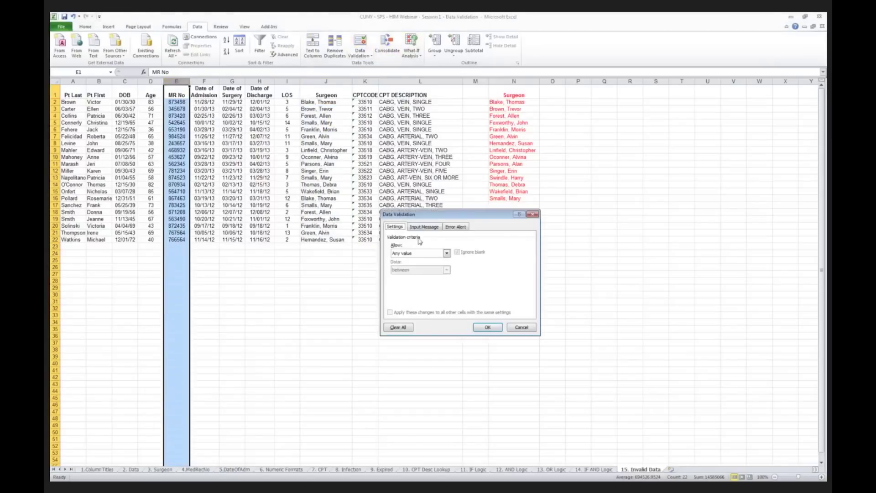
pyautogui.click(446, 254)
pyautogui.click(408, 279)
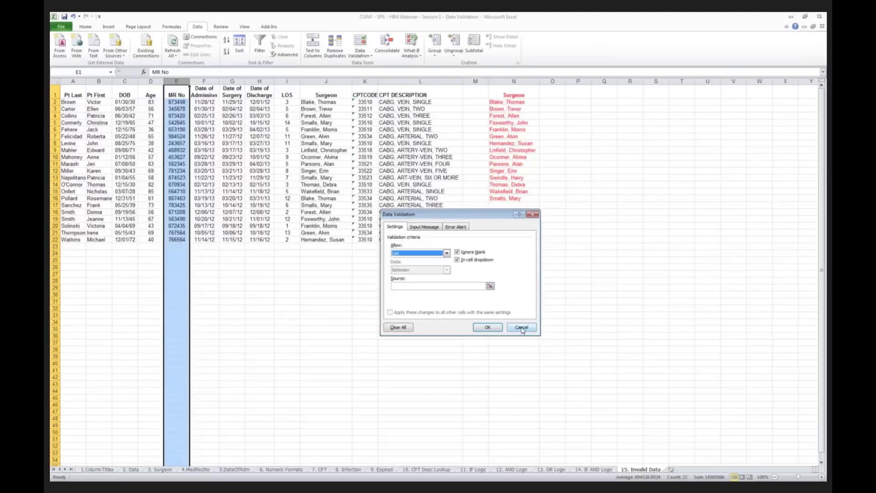
pyautogui.click(522, 327)
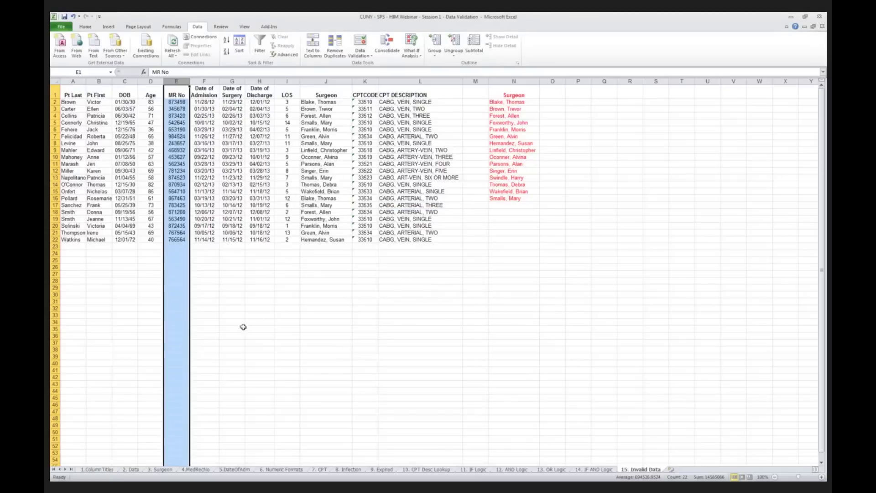
# Step: Deselect the MR No column and return the selection to cell A1
pyautogui.click(116, 404)
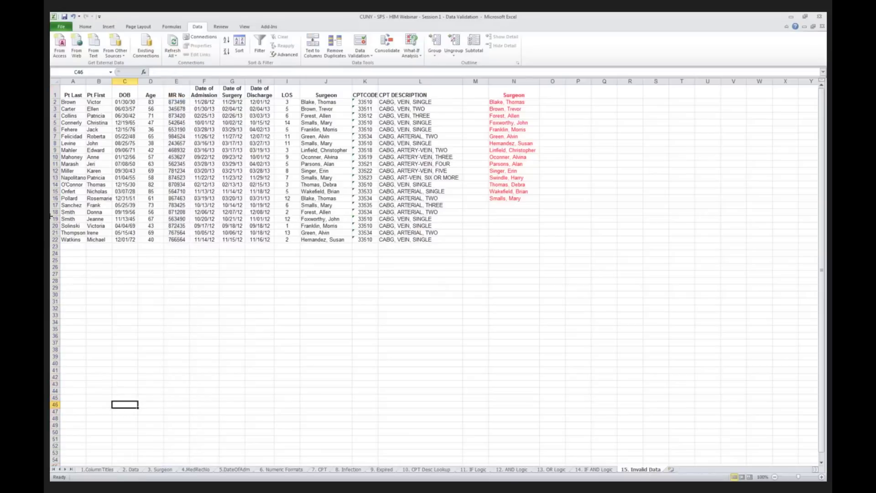
pyautogui.click(91, 130)
pyautogui.click(71, 94)
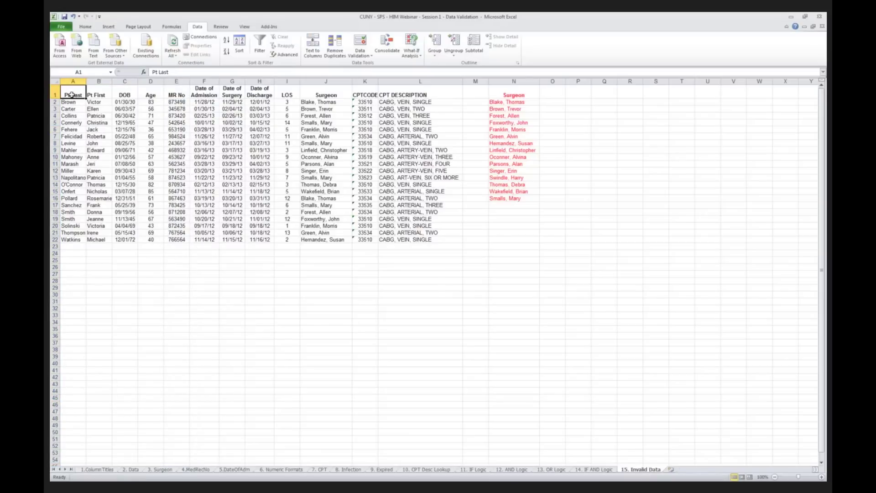